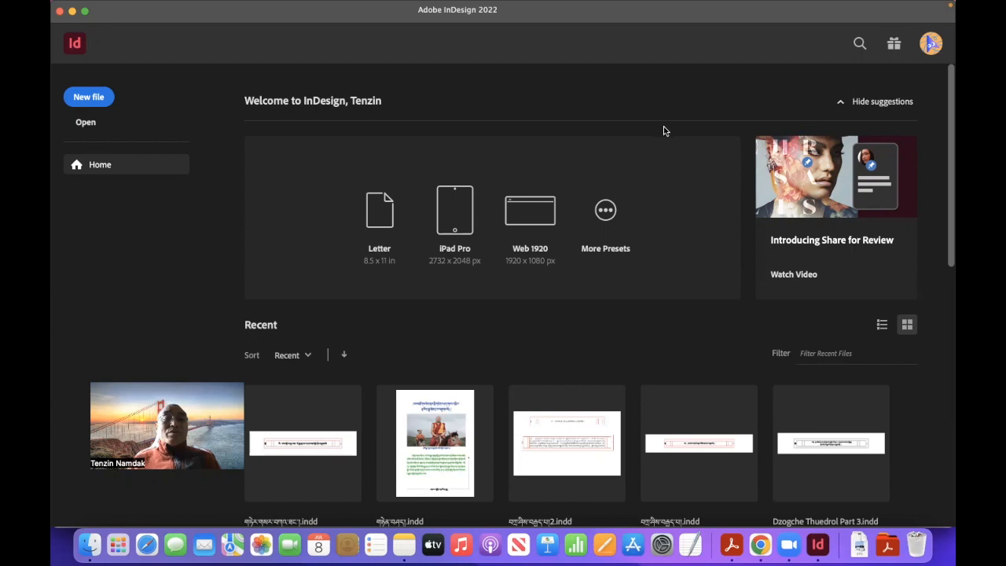
Create a one-page Legal landscape print document, 84p0 by 51p0, with facing pages and 3p0 margins.
left_click(138, 7)
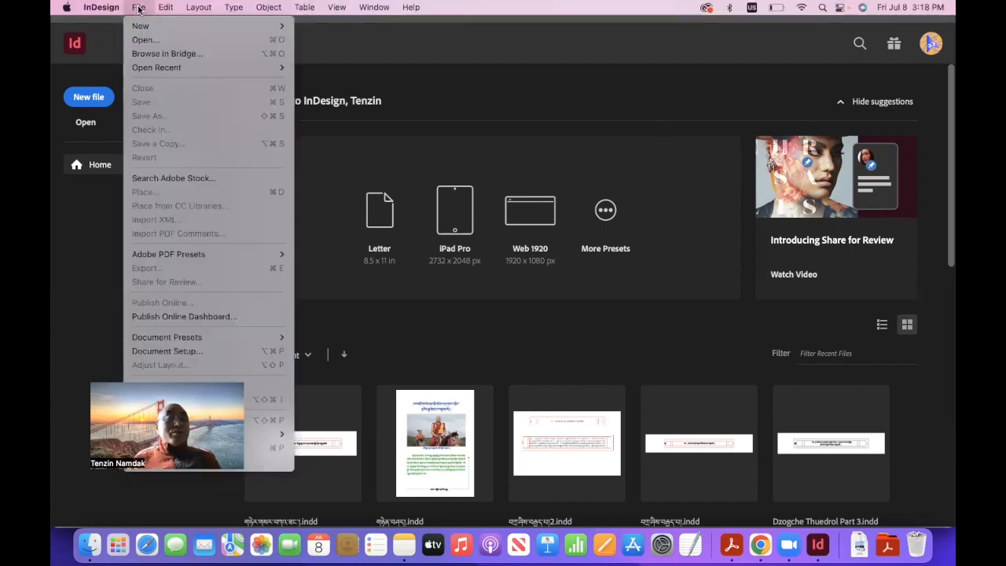
mouse_move(196, 26)
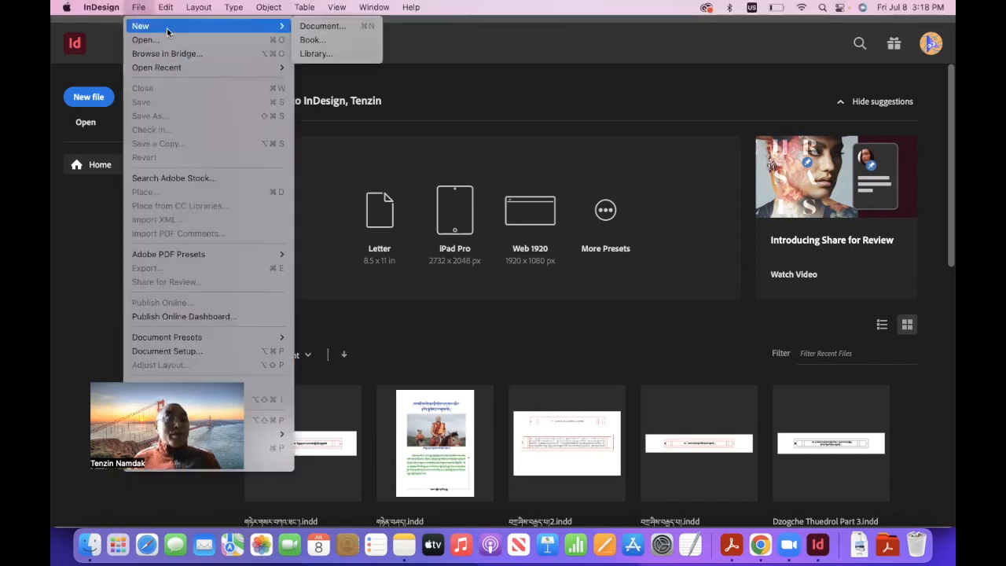
left_click(322, 28)
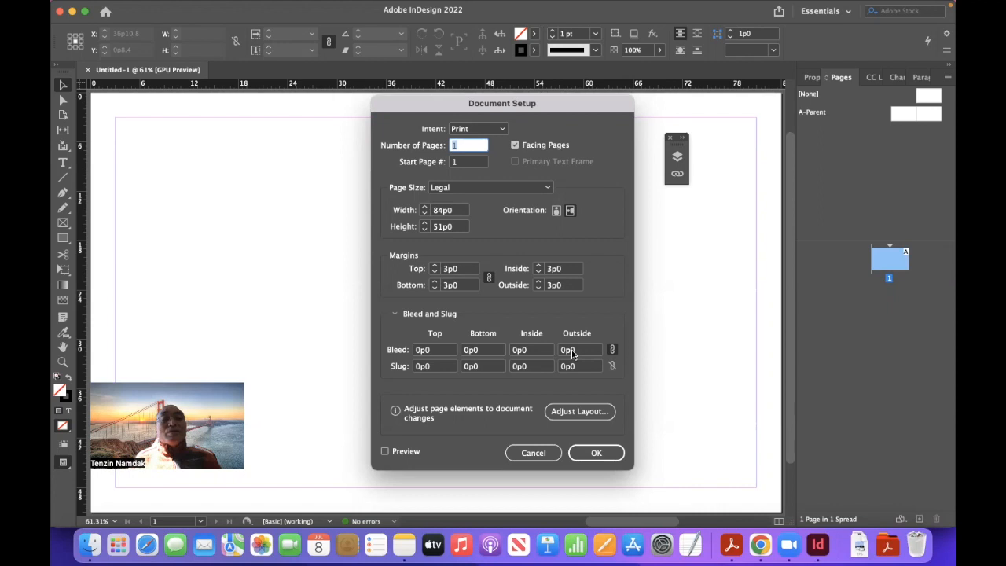
left_click(586, 454)
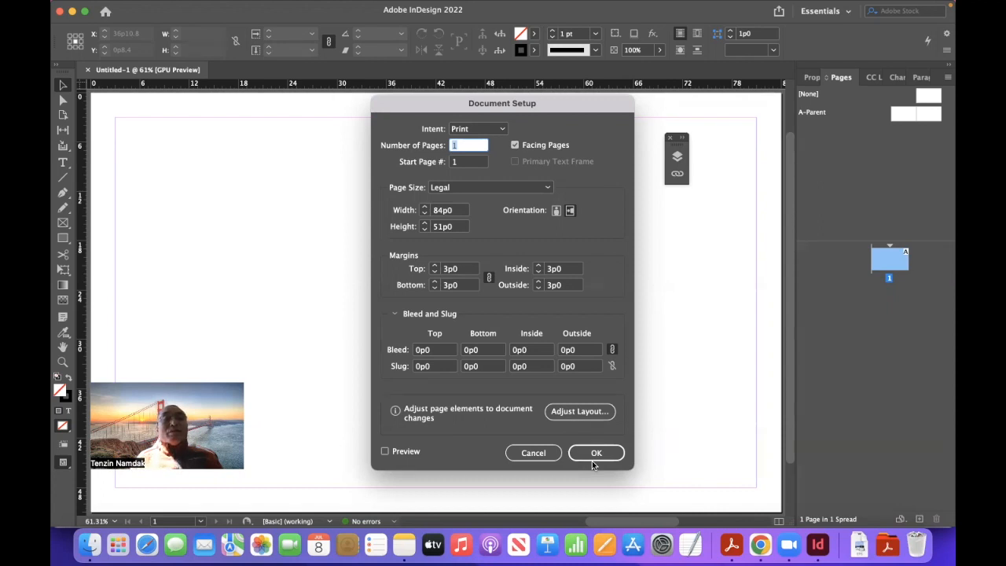
left_click(536, 454)
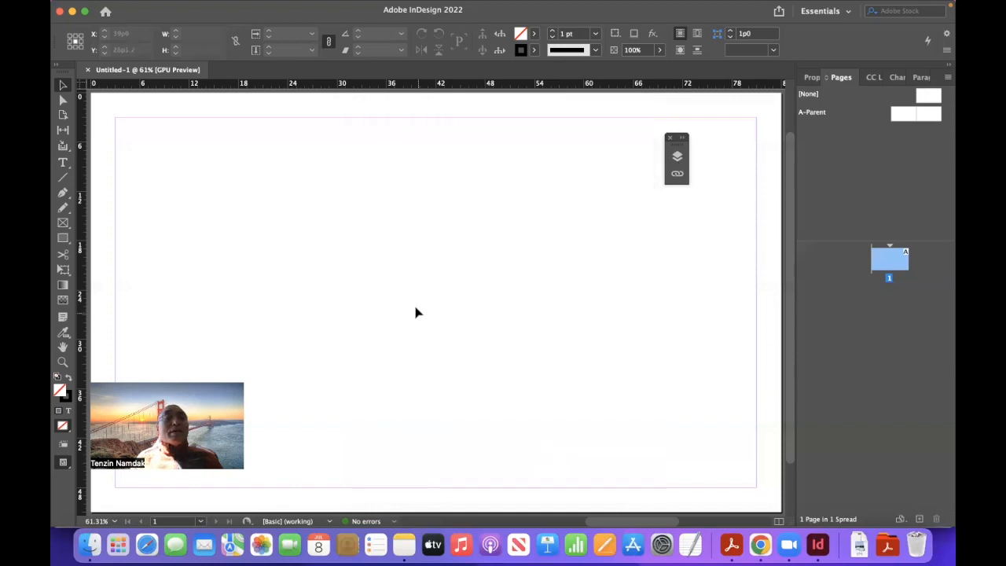
Change the document's page size to Letter in landscape orientation.
left_click(139, 8)
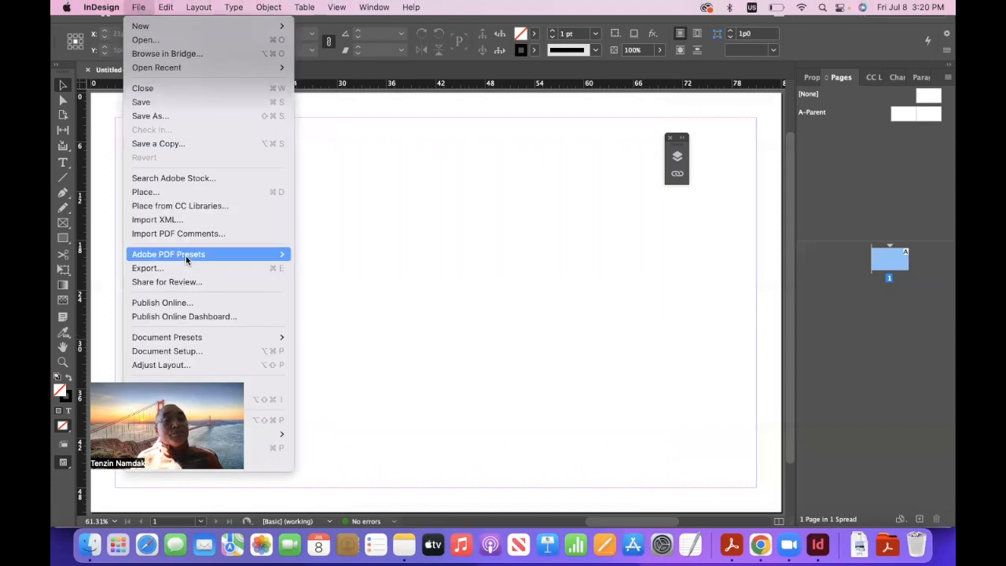
left_click(196, 352)
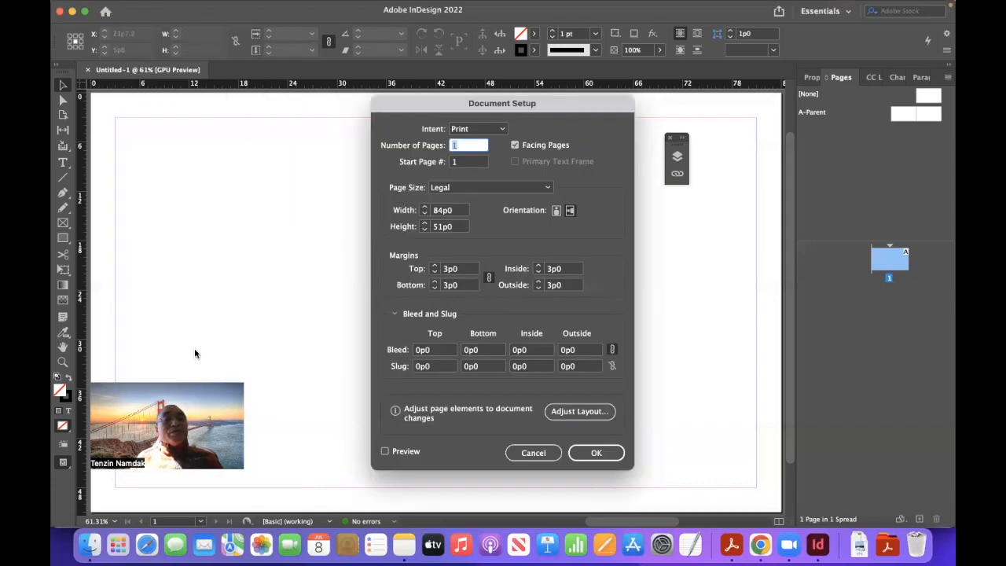
left_click(548, 189)
left_click(453, 200)
left_click(597, 452)
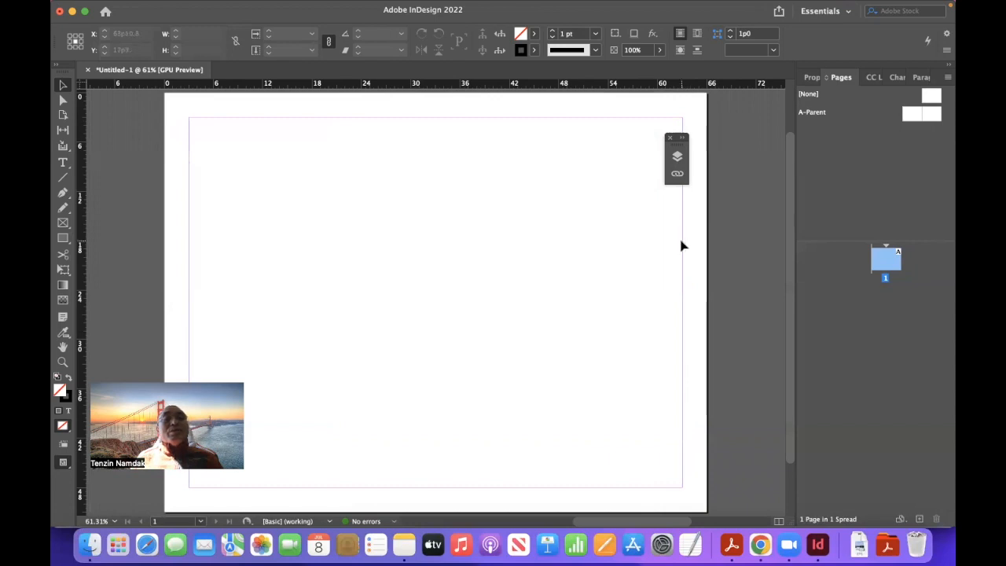
Run the sample JavaScript PlaceMultipagePDF.jsx from the application scripts.
mouse_move(249, 16)
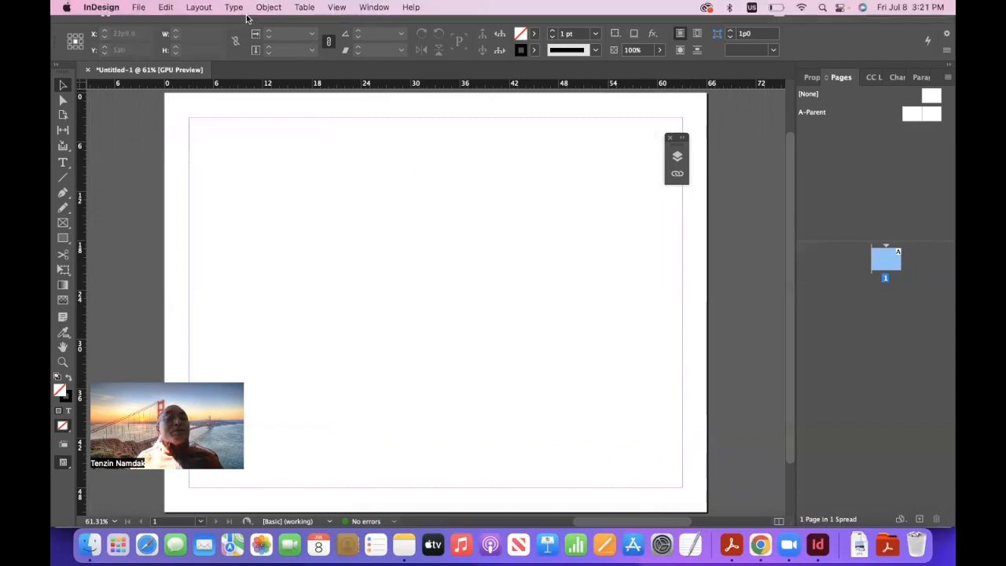
left_click(374, 7)
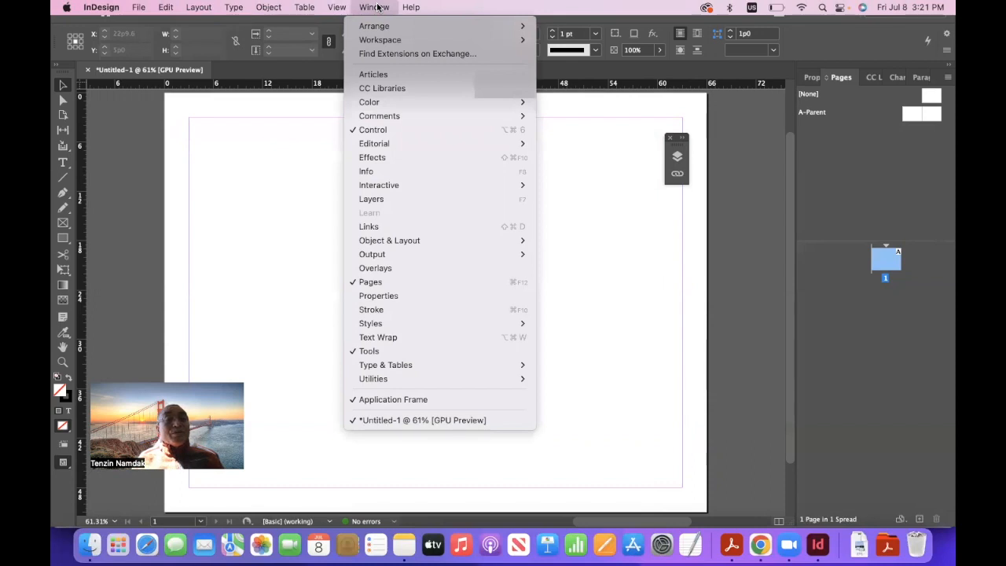
mouse_move(372, 378)
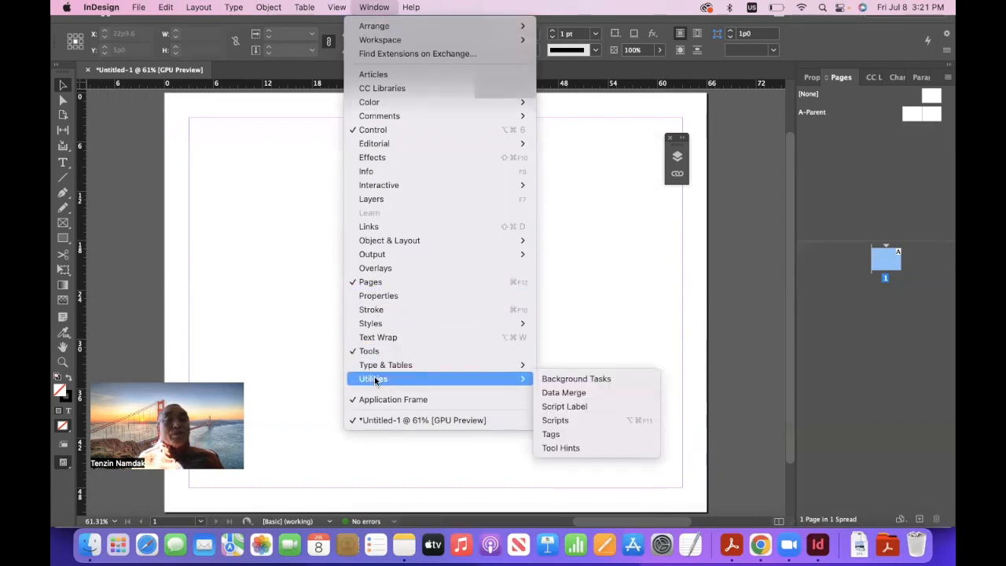
left_click(565, 420)
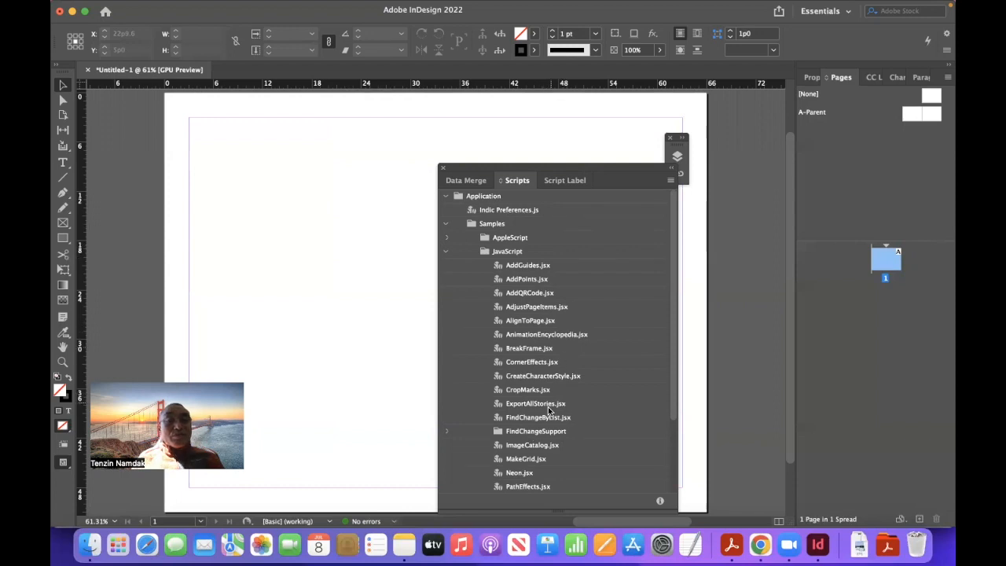
scroll(546, 432, "down", 3)
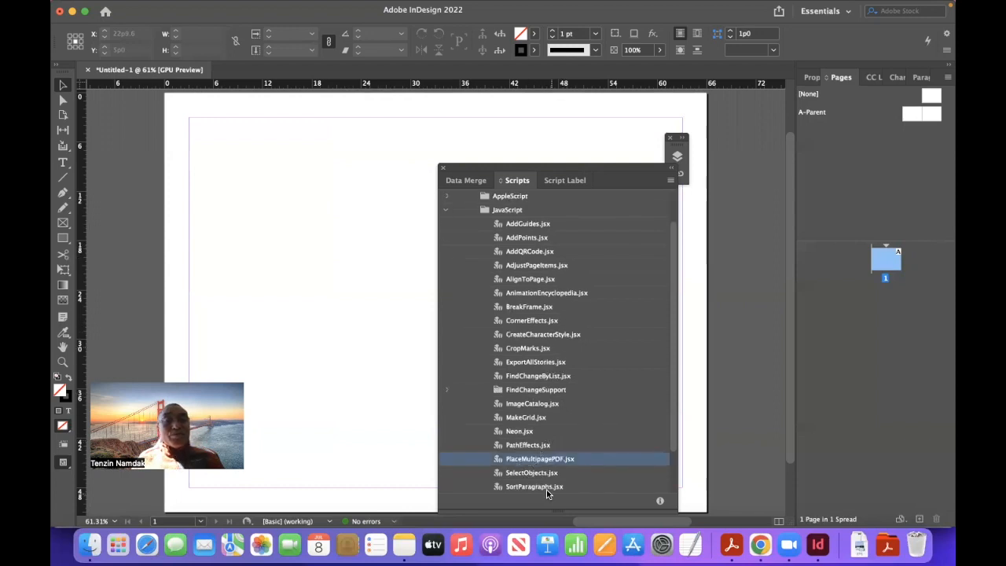
scroll(548, 478, "down", 4)
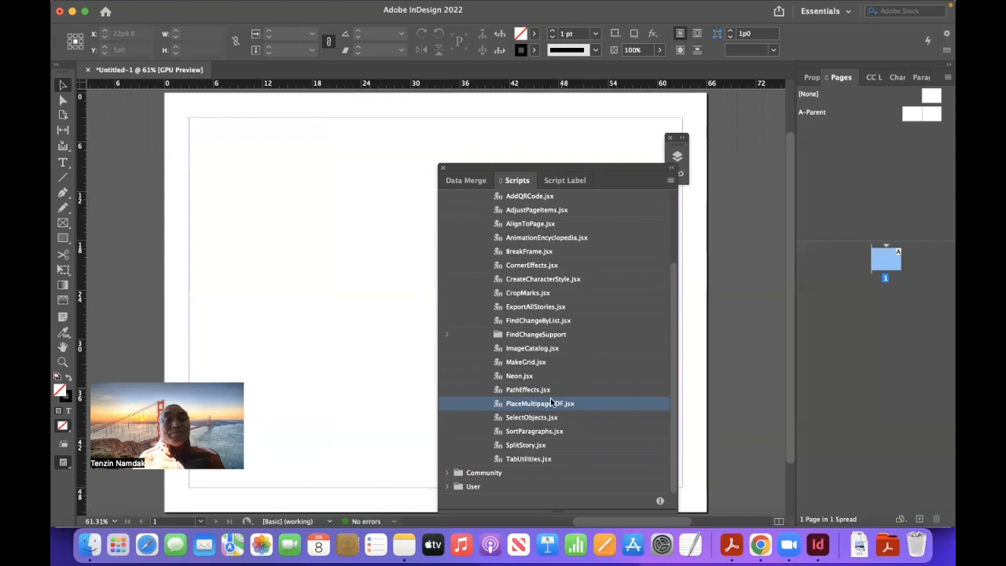
double_click(513, 405)
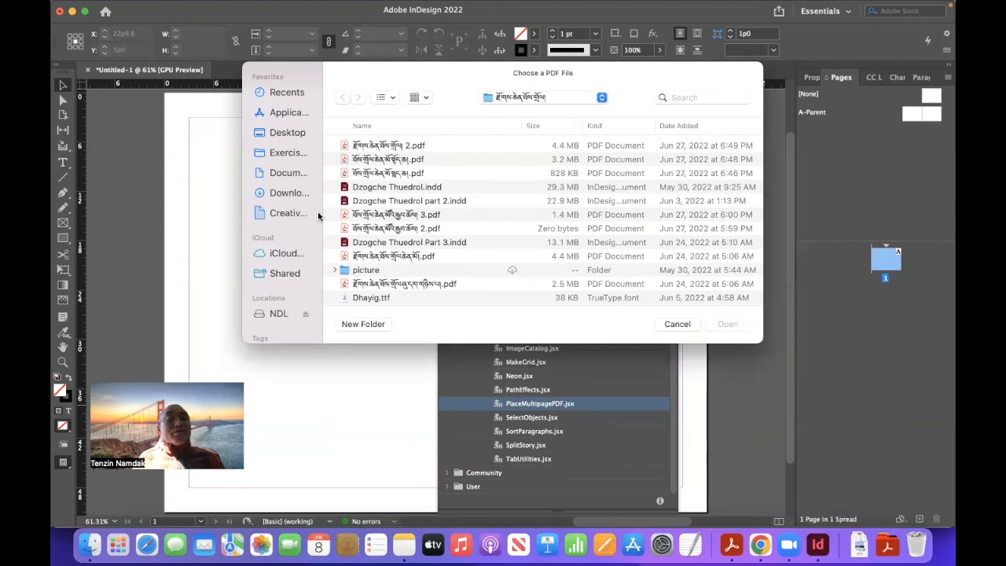
Choose the 109 KB Tibetan-titled PDF in the gyurchos folder on the NDL drive as the file to place.
left_click(275, 314)
scroll(406, 271, "down", 1)
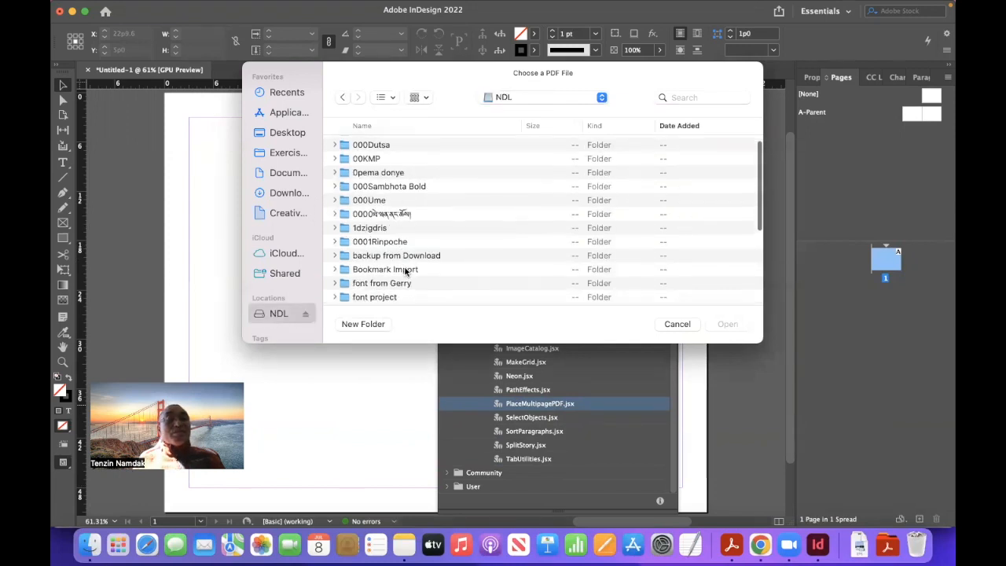
scroll(397, 267, "down", 3)
double_click(381, 256)
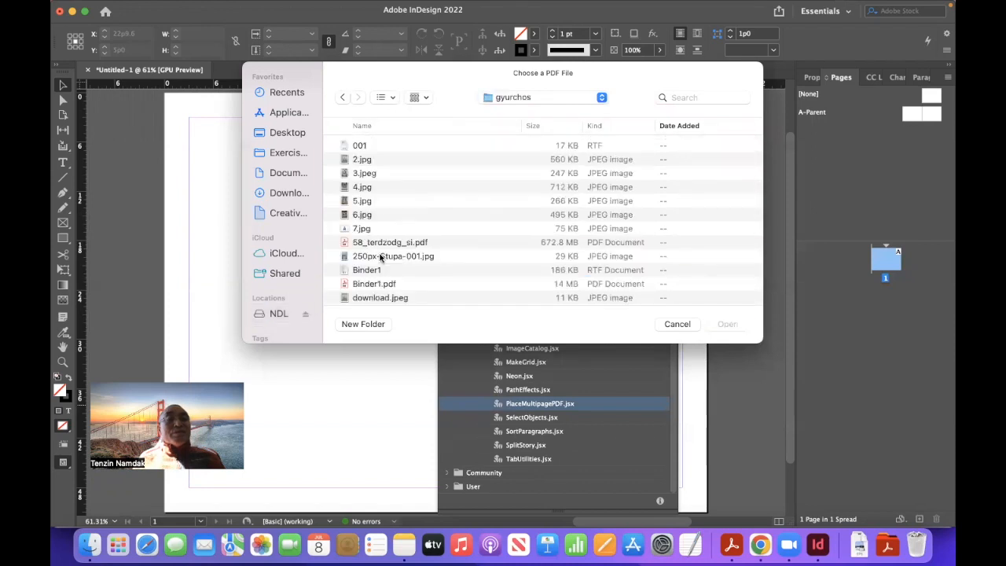
scroll(393, 258, "down", 10)
left_click(501, 255)
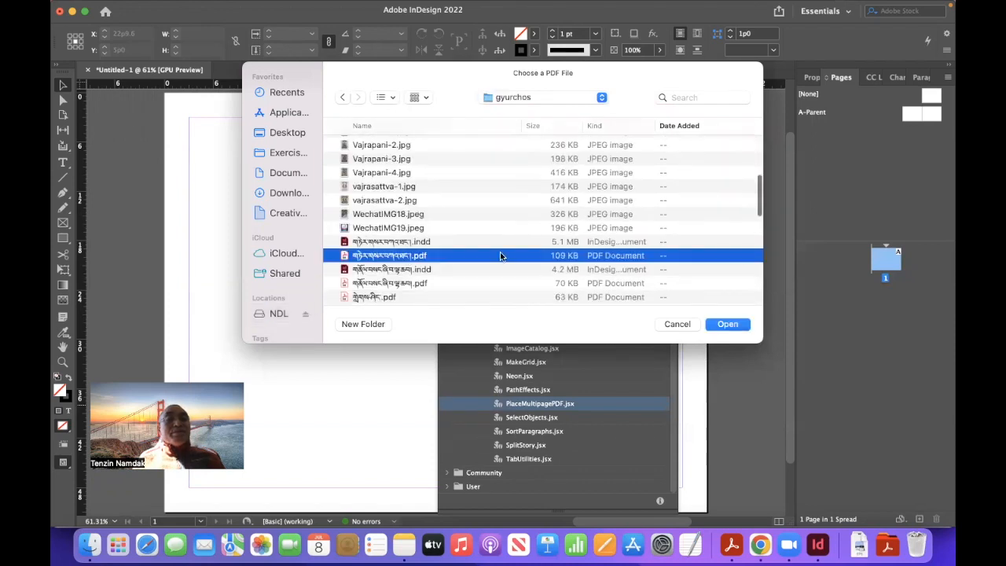
left_click(726, 323)
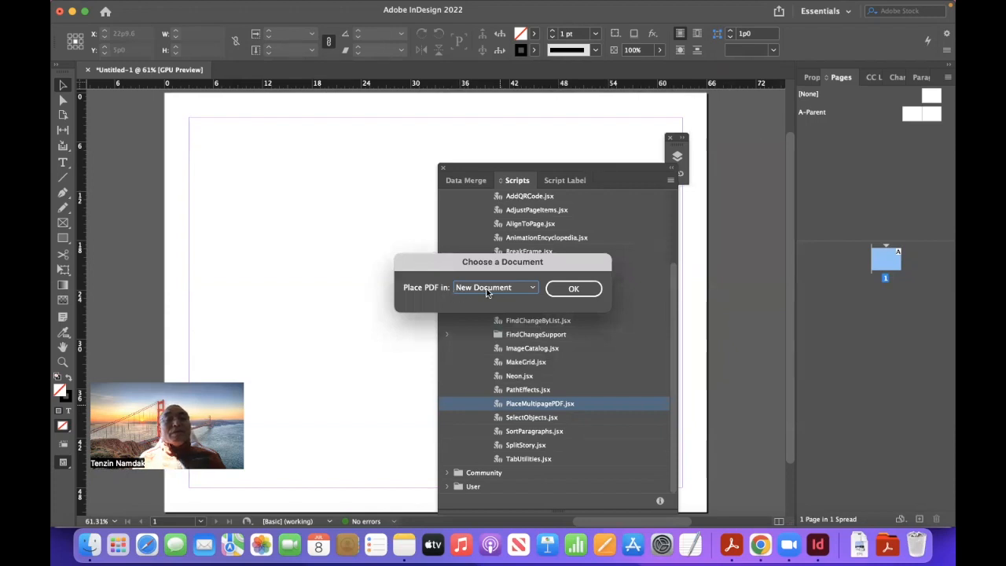
Place the PDF's pages in the Untitled-1 document, starting on page 1.
left_click(533, 290)
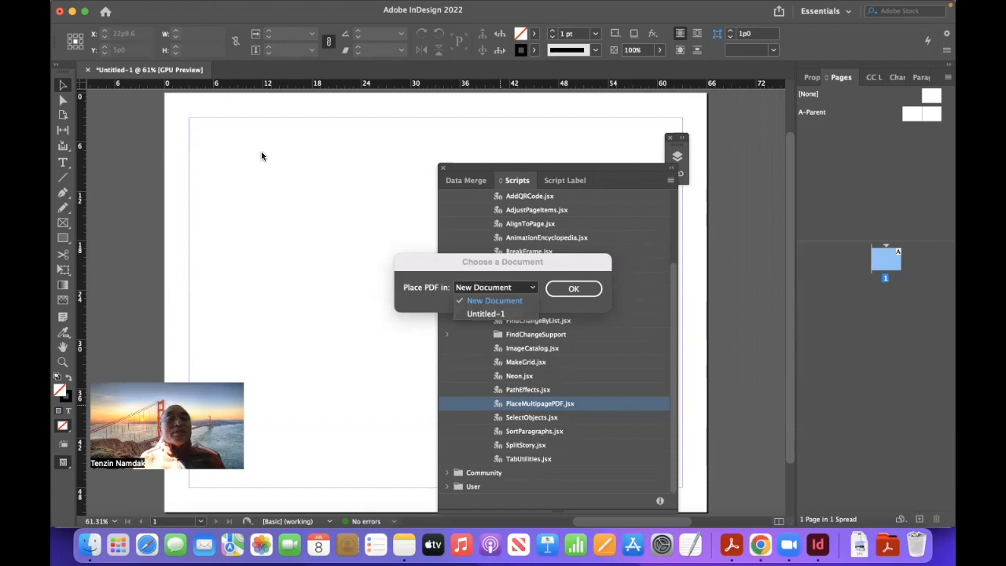
left_click(486, 314)
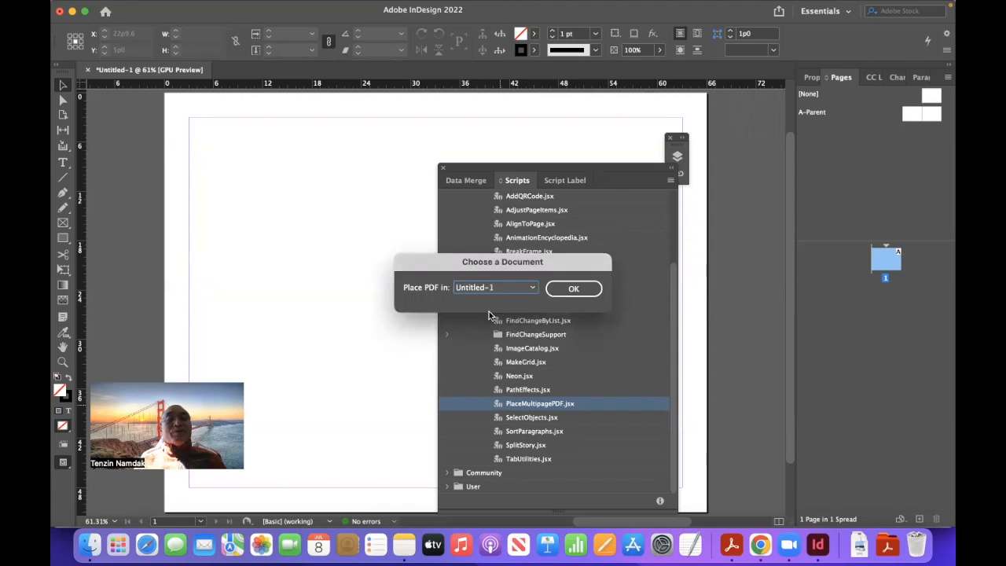
left_click(572, 289)
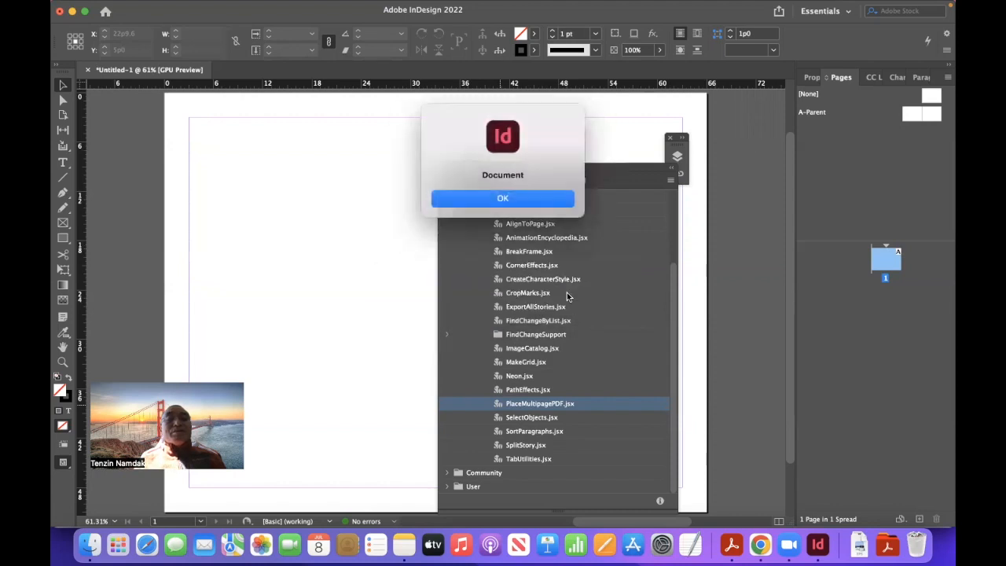
left_click(502, 200)
left_click(512, 200)
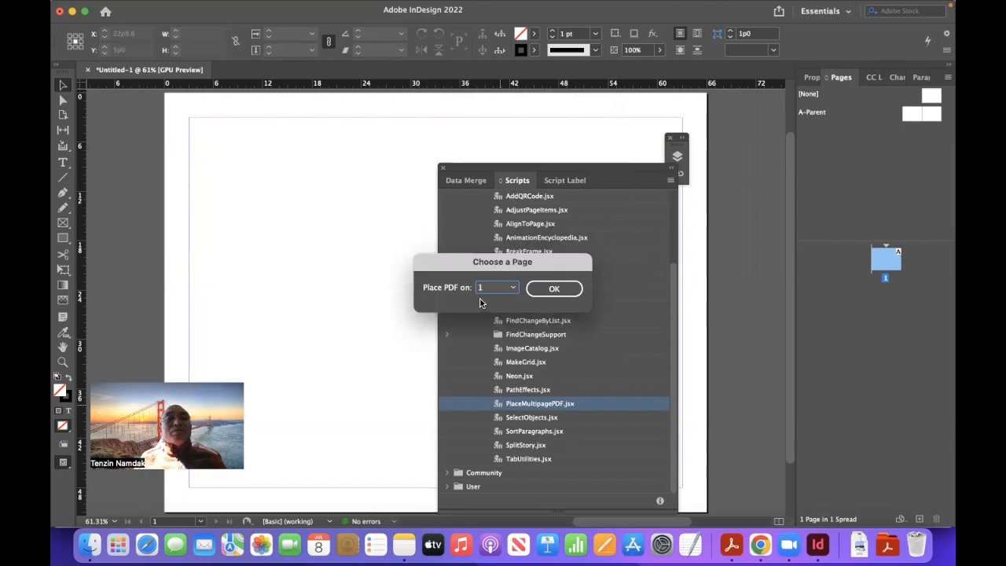
left_click(555, 291)
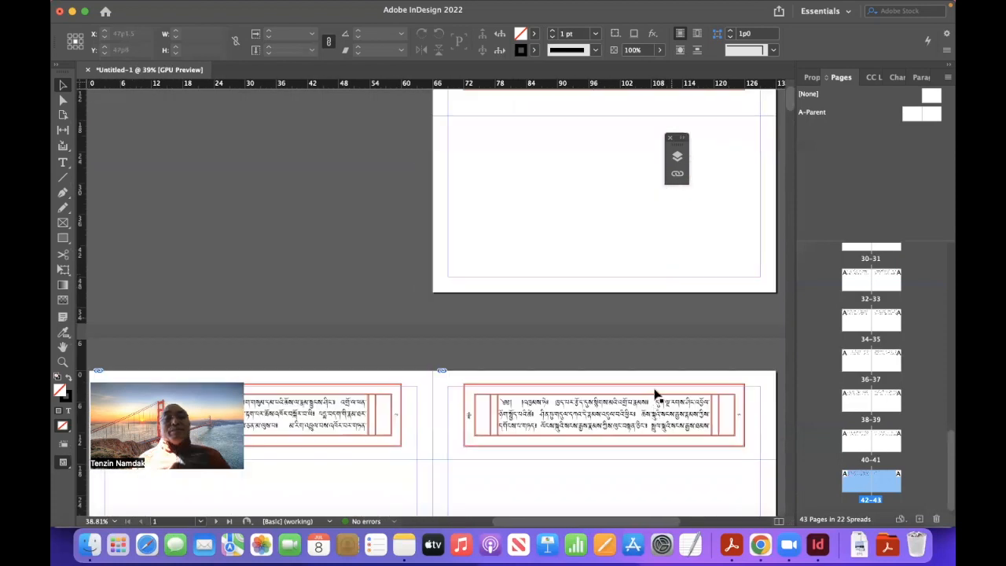
Move the strips from pages 3 and 5 onto page 1, stacked below its own strip at Y 25p7.8 and 42p9.
left_click_drag(651, 407, 651, 163)
scroll(637, 320, "down", 8)
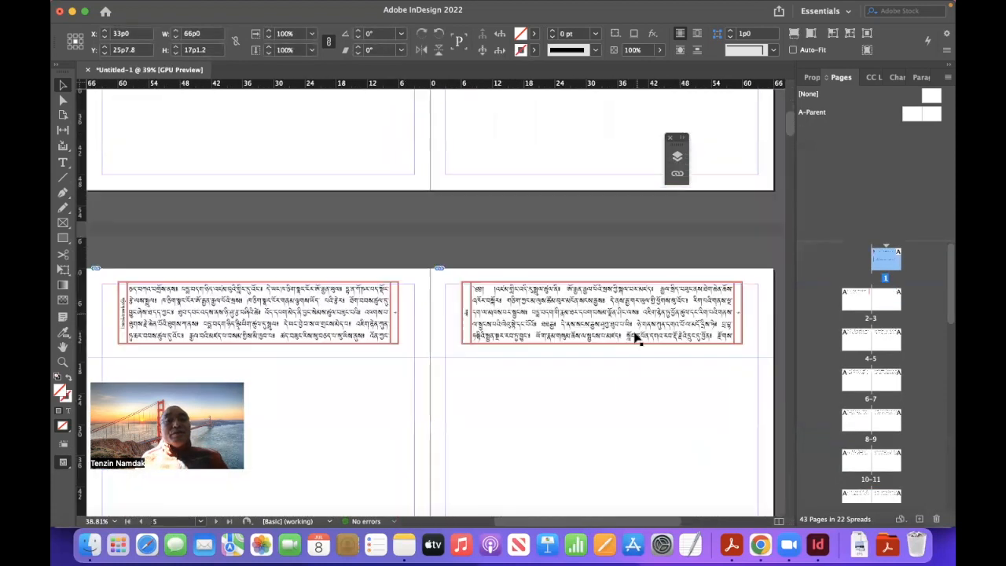
left_click_drag(653, 302, 643, 217)
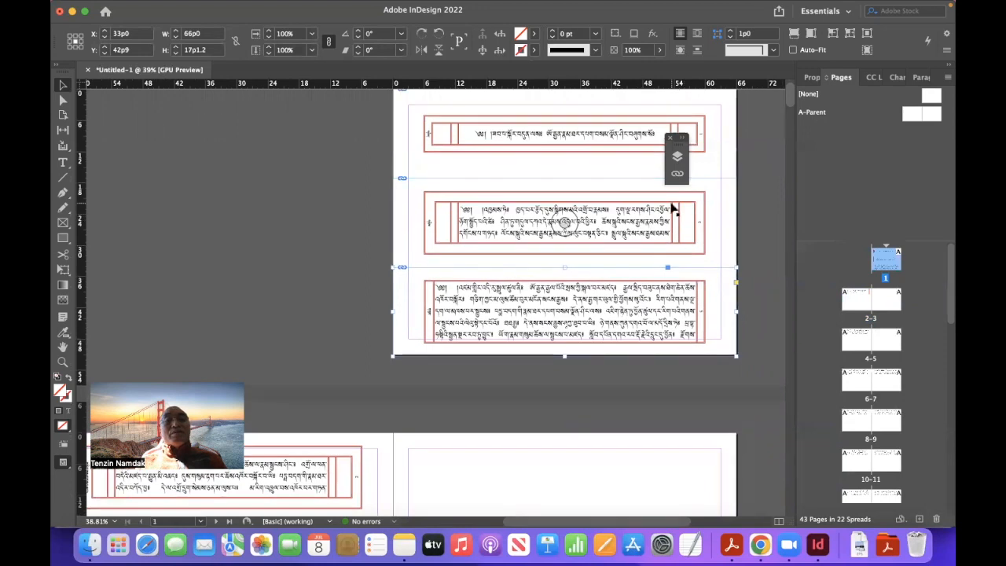
scroll(670, 207, "up", 2)
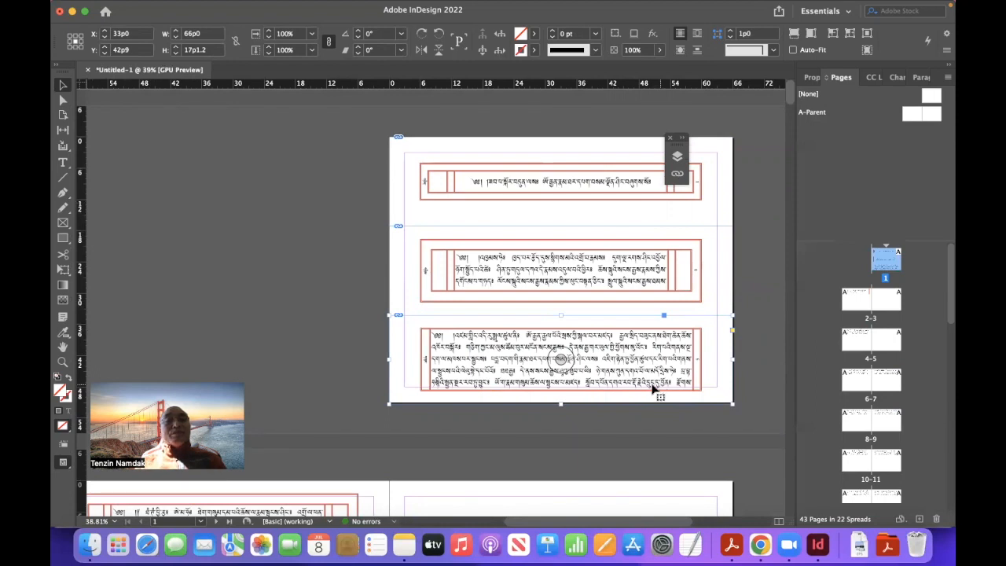
scroll(659, 381, "down", 2)
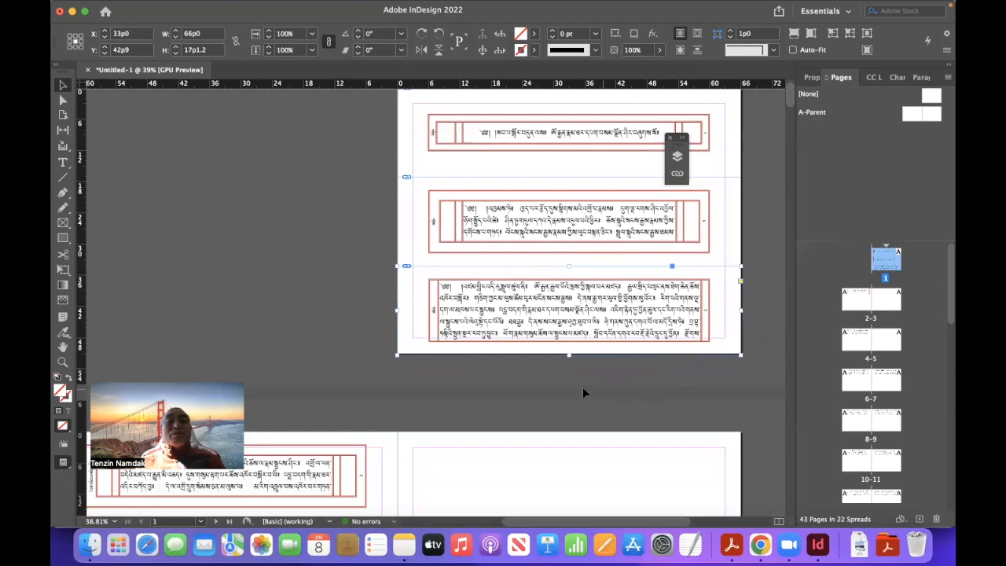
Arrange three strips on page 2: its own at the bottom, page 4's in the middle and page 6's at the top, at Y 8p3.
scroll(582, 389, "down", 10)
scroll(582, 393, "left", 3)
left_click_drag(432, 143, 420, 201)
scroll(418, 205, "down", 12)
left_click(410, 348)
left_click_drag(410, 348, 447, 173)
scroll(461, 180, "up", 10)
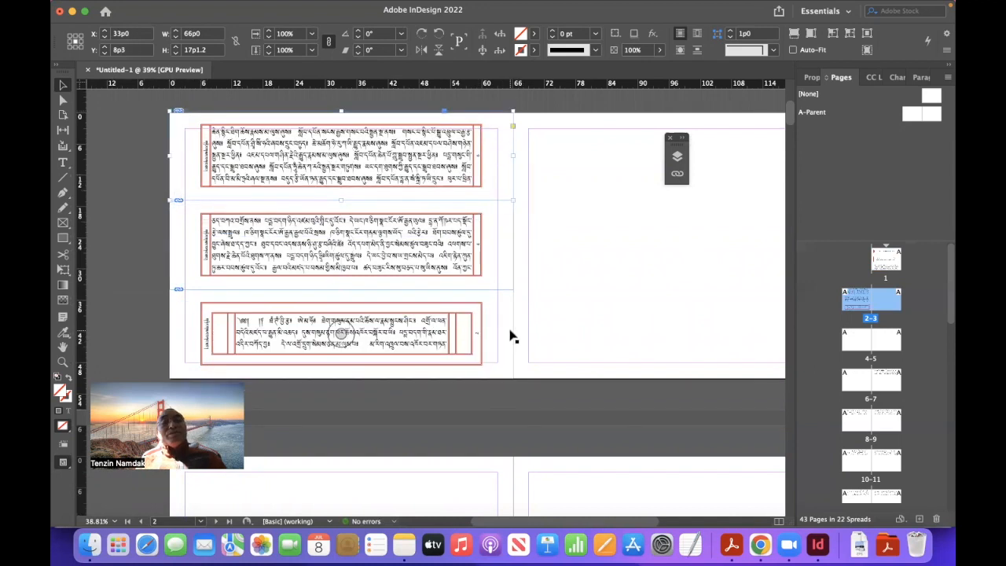